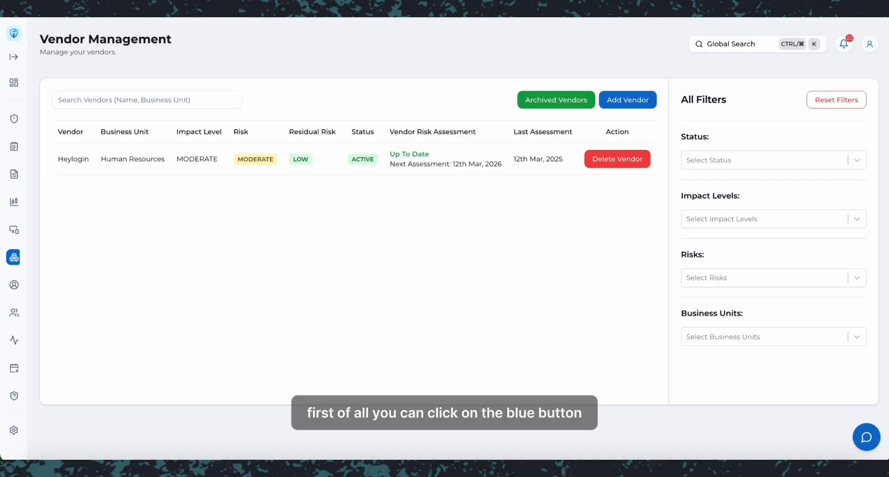
- Start a new vendor record named Microsoft 365 and fill in the vendor's contact e-mail
click(621, 106)
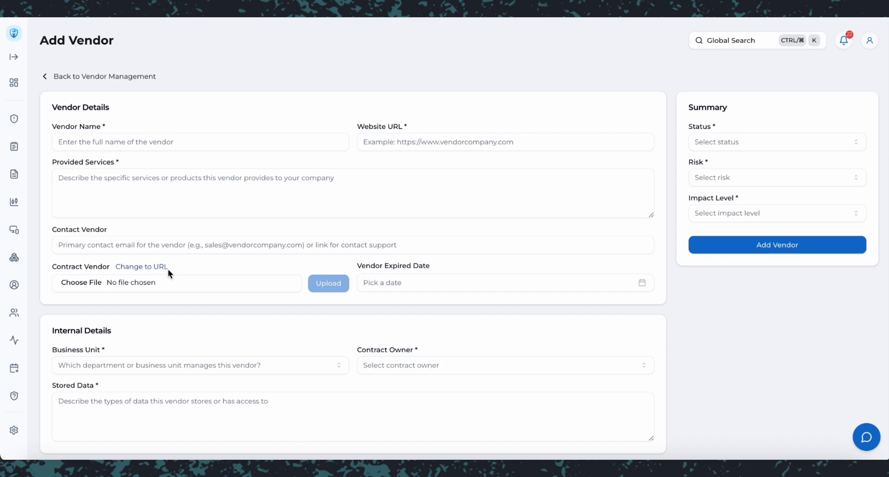
click(142, 143)
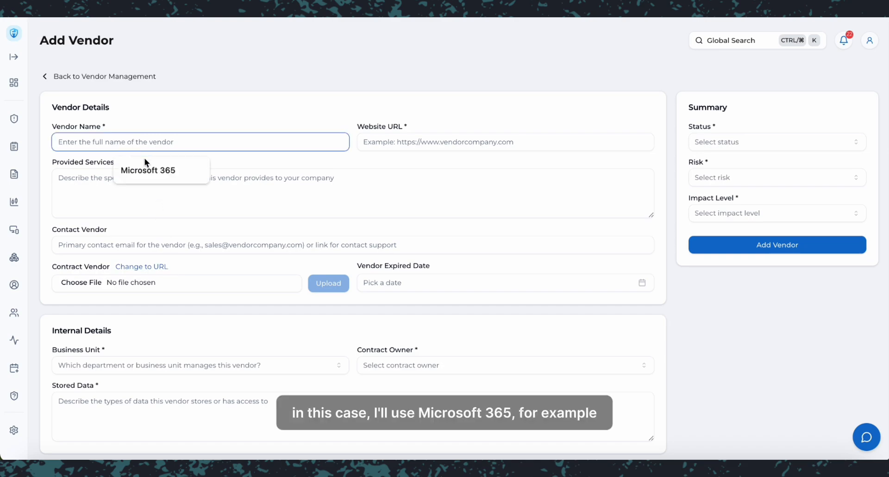
click(145, 162)
click(157, 244)
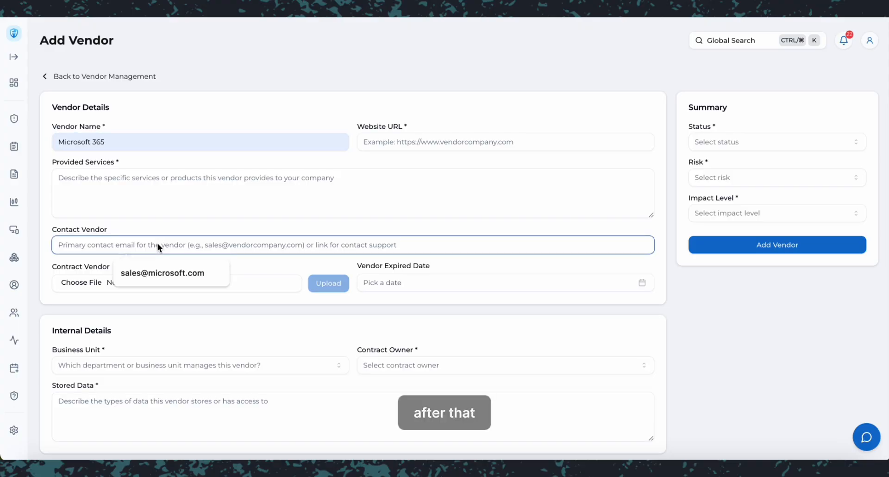
click(159, 271)
- Choose Contract.pdf as the vendor contract file and set the vendor expired date to March 20th, 2025
click(159, 279)
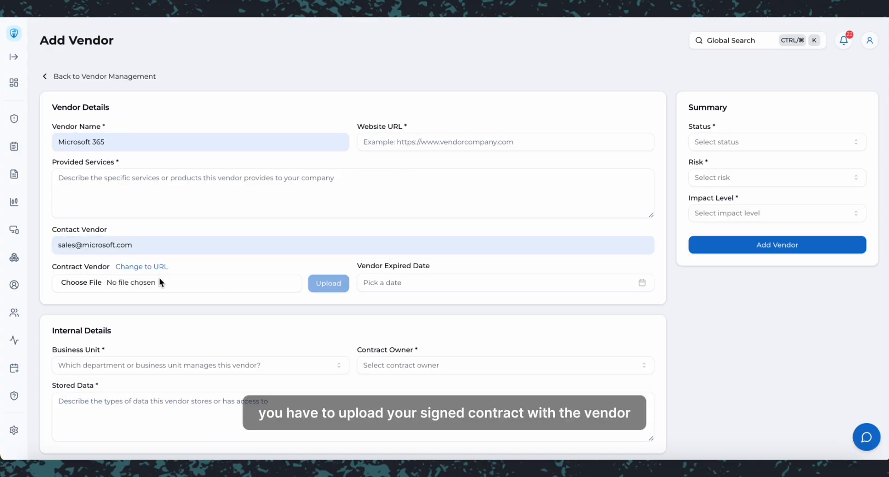
double_click(341, 163)
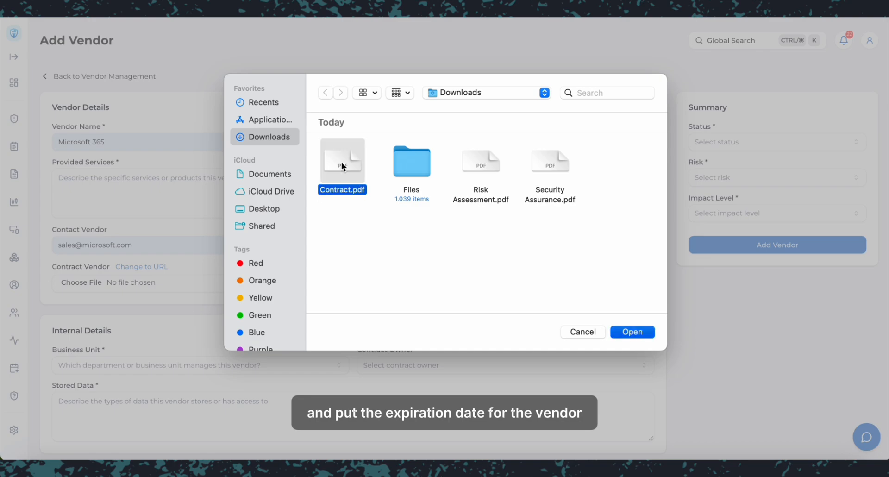
click(431, 282)
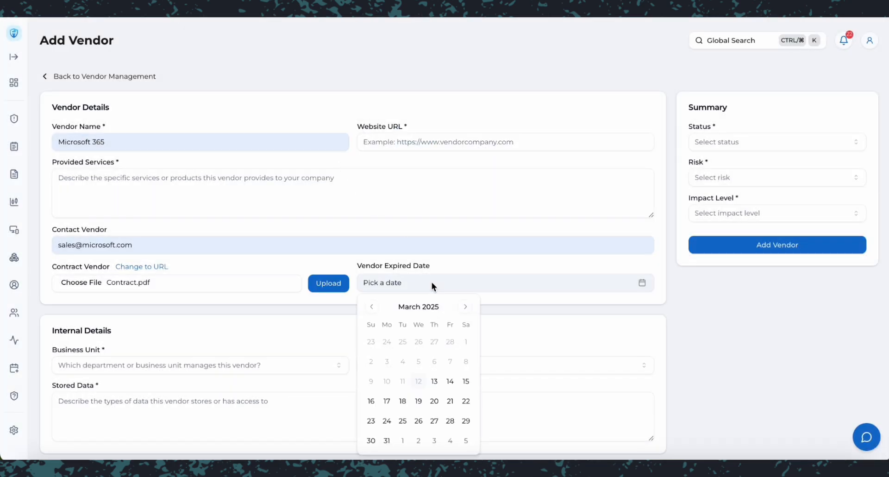
click(434, 401)
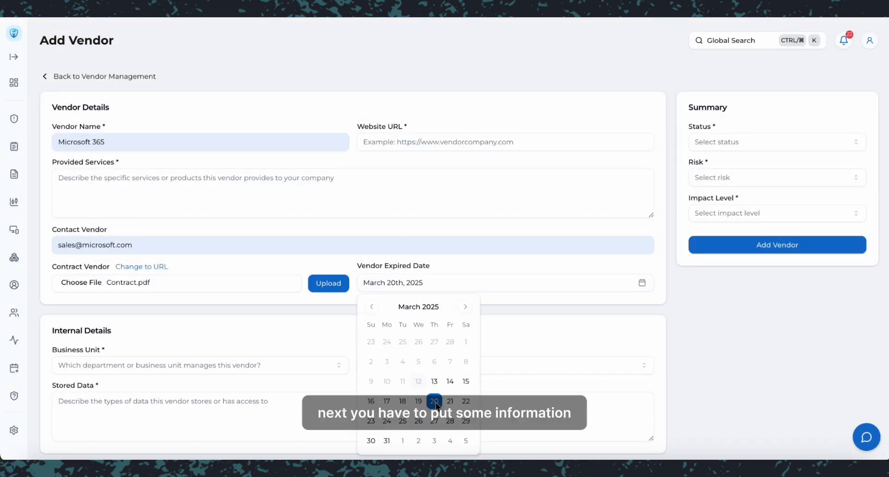
- Set the business unit to Human Resources, status to Active, risk and impact level to Moderate, and add the vendor
click(294, 363)
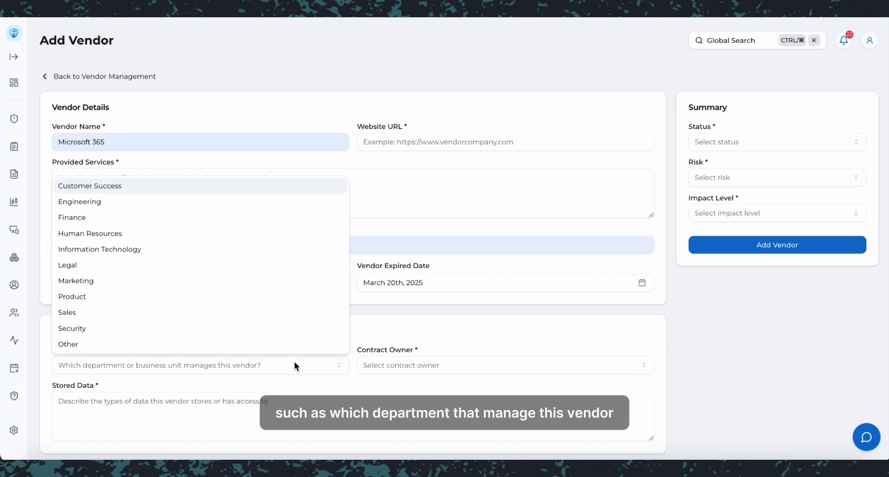
click(244, 239)
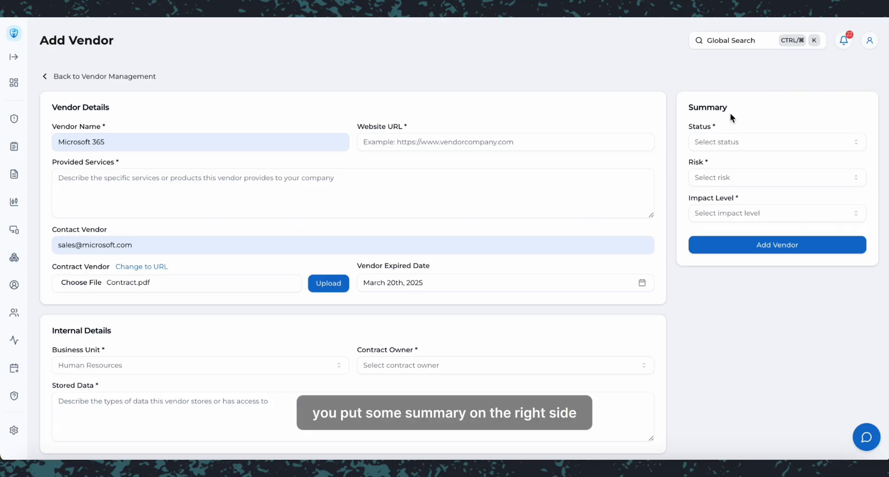
click(745, 142)
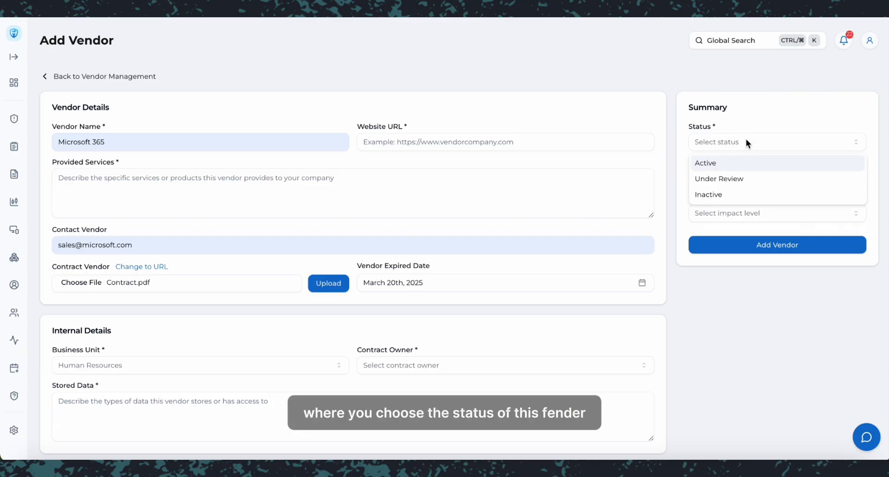
click(748, 163)
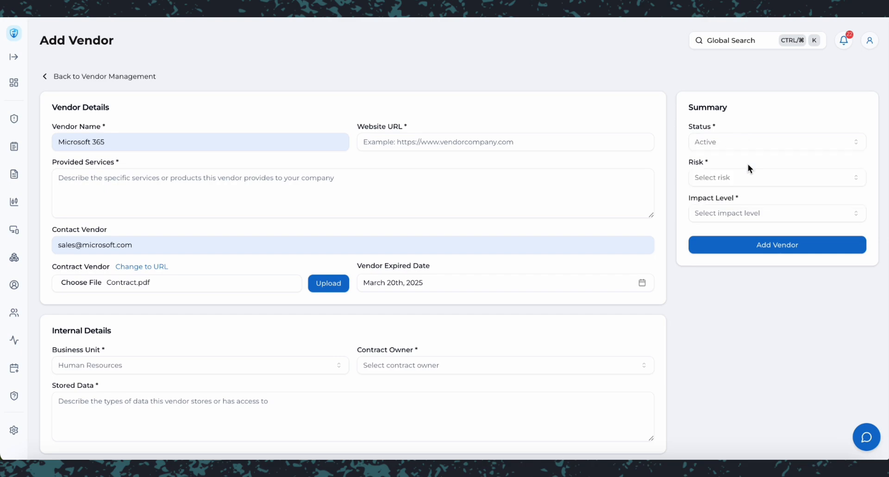
click(751, 177)
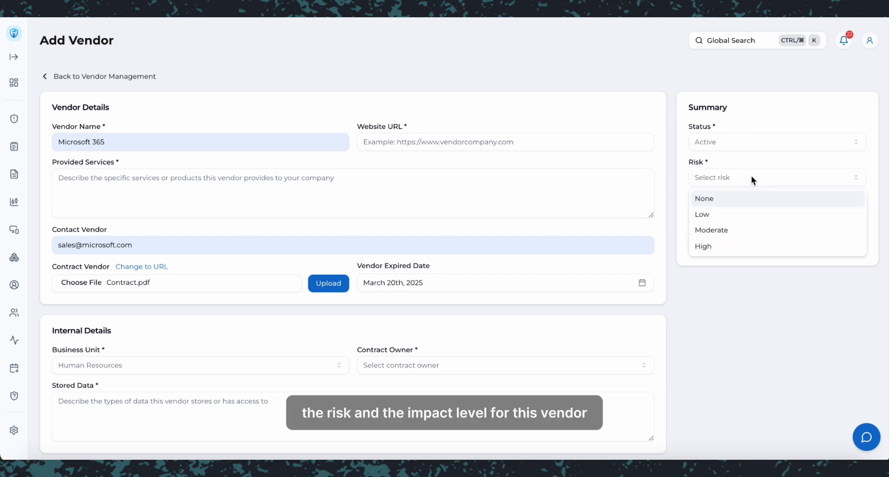
click(756, 230)
click(752, 213)
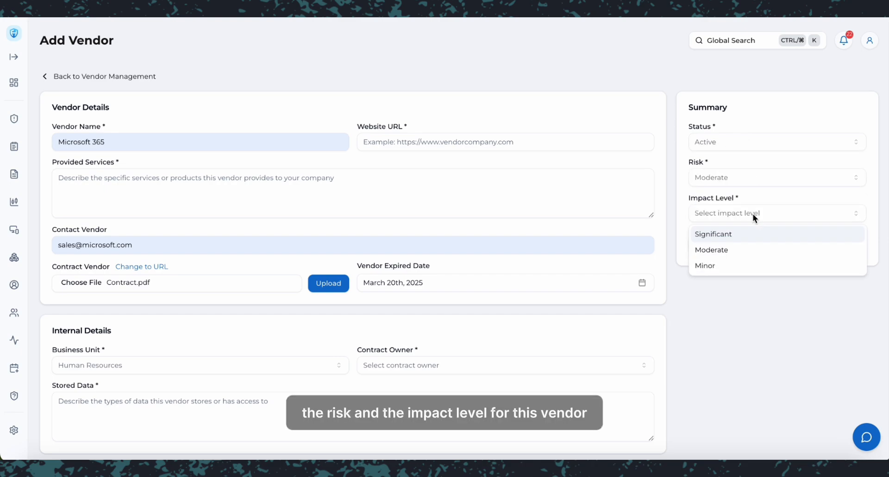
click(757, 248)
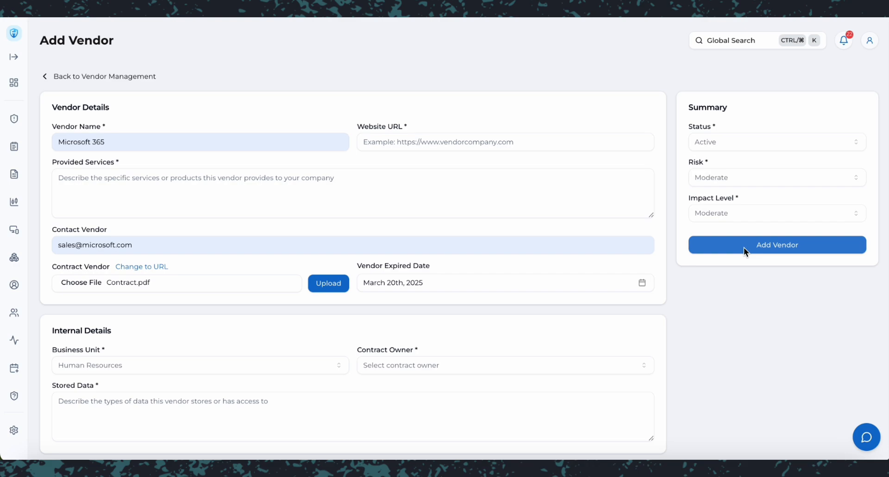
click(743, 248)
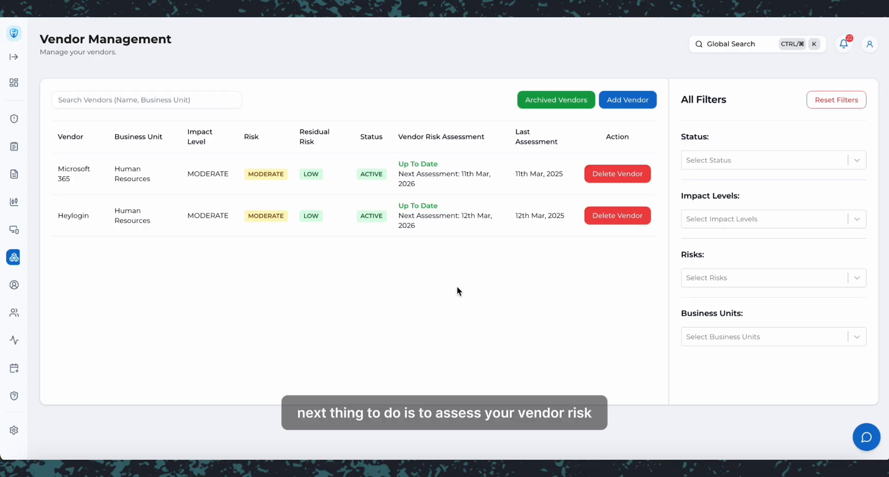
- Upload Risk Assessment.pdf as a vendor risk assessment for Microsoft 365
click(422, 182)
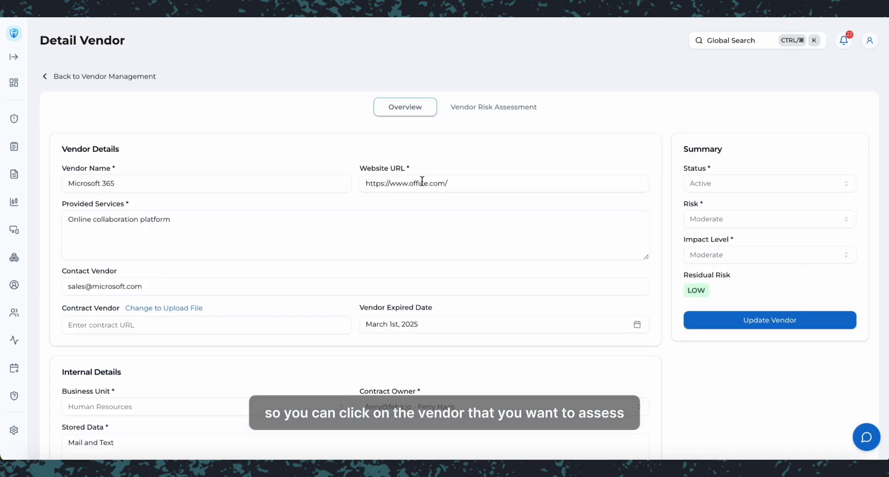
click(487, 105)
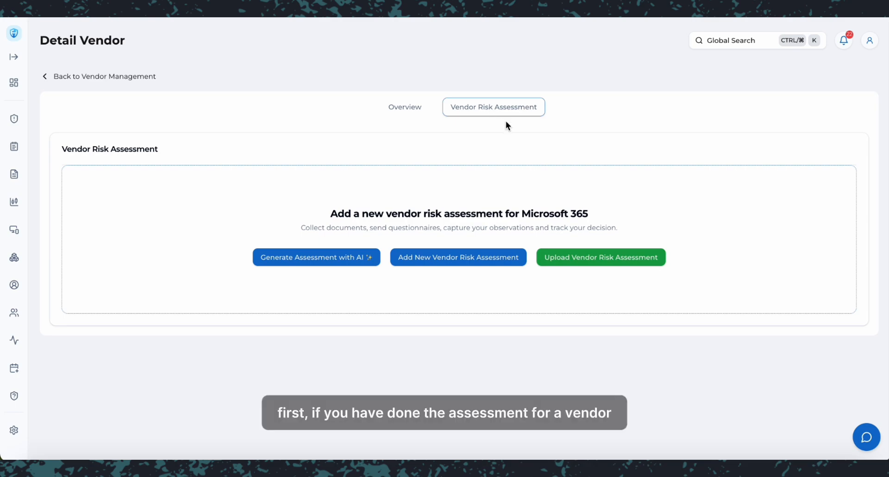
click(561, 263)
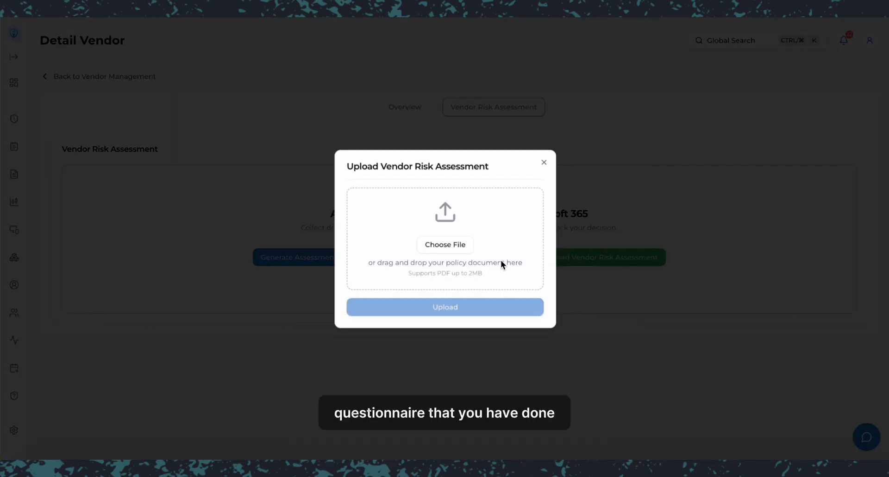
click(462, 244)
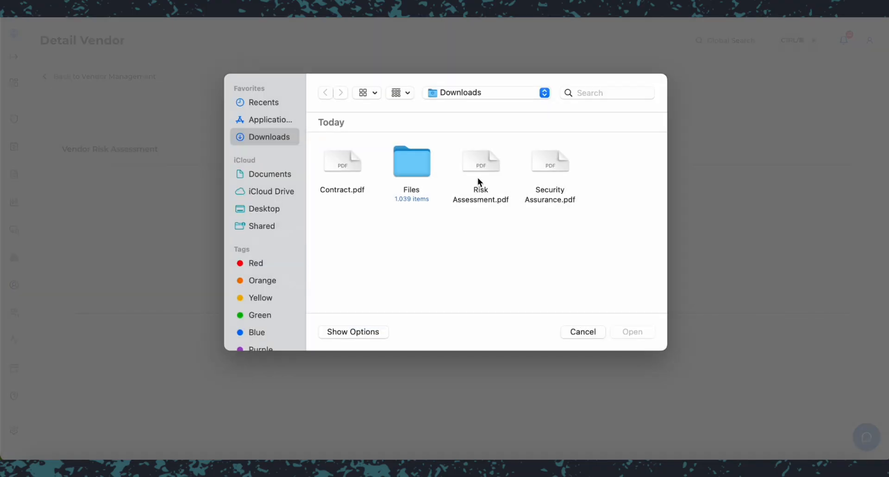
double_click(481, 164)
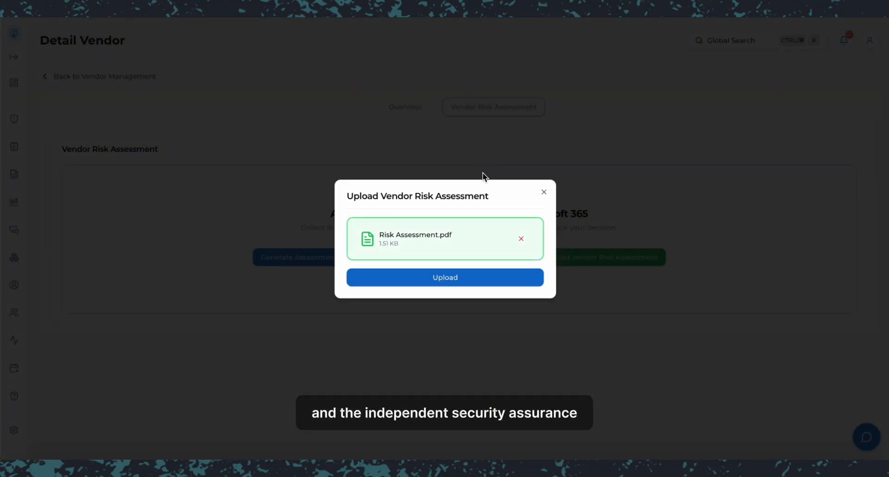
click(477, 277)
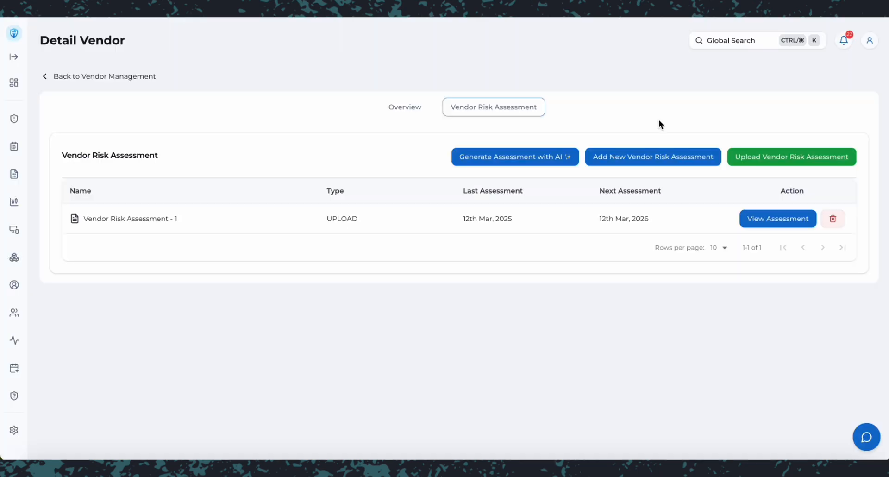
- Start a new vendor risk assessment, answering Yes to the cloud service provider and independent security assurance questions
click(675, 165)
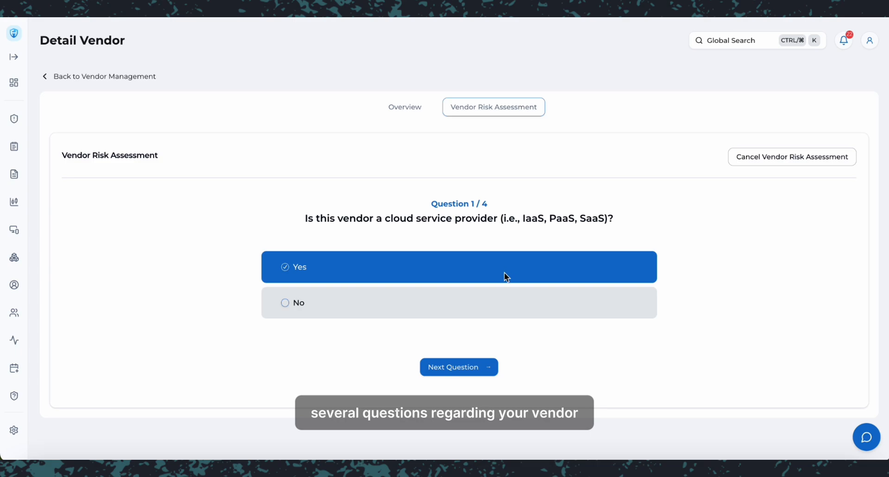
click(478, 368)
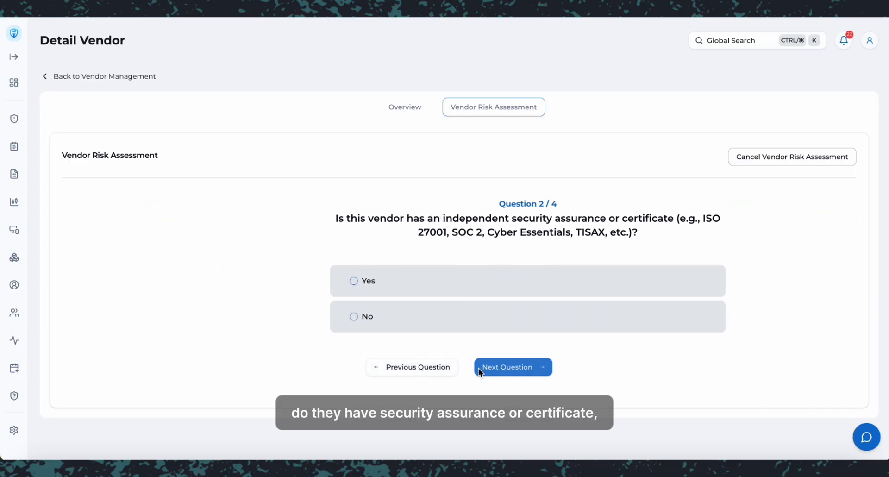
click(479, 368)
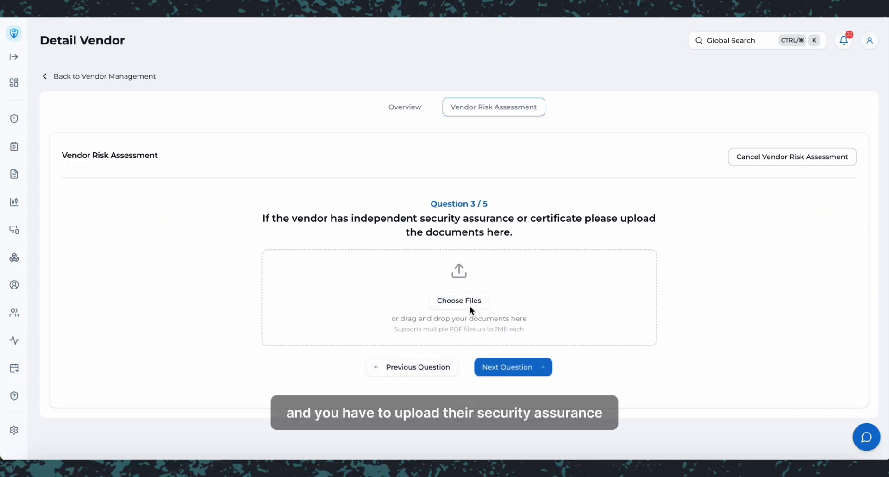
- Upload Security Assurance.pdf as the vendor's security assurance document and continue to the security acceptability question
click(464, 301)
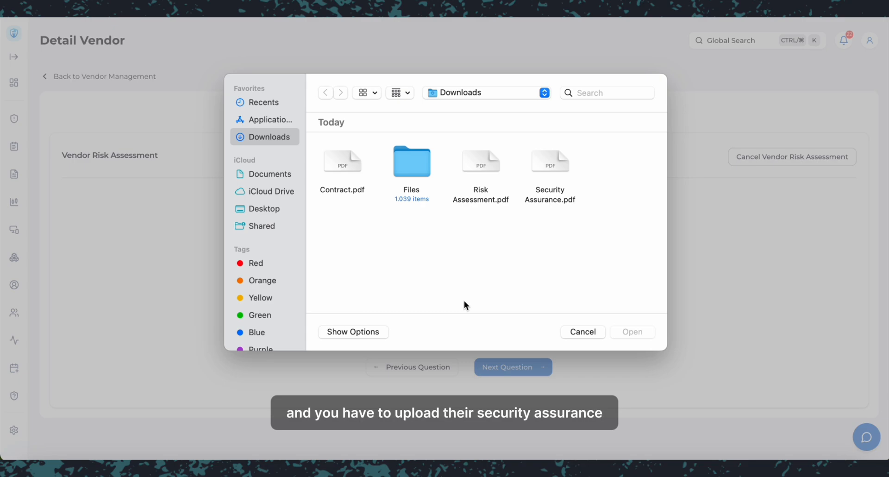
double_click(543, 163)
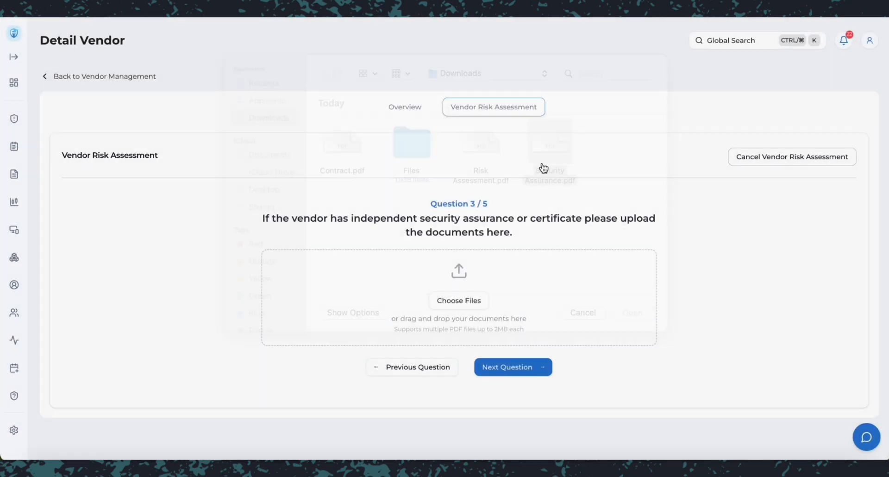
click(587, 349)
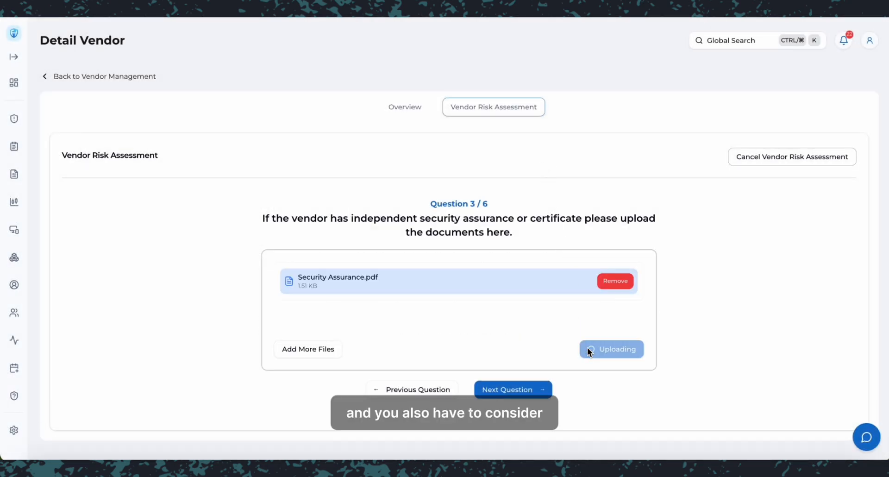
click(542, 385)
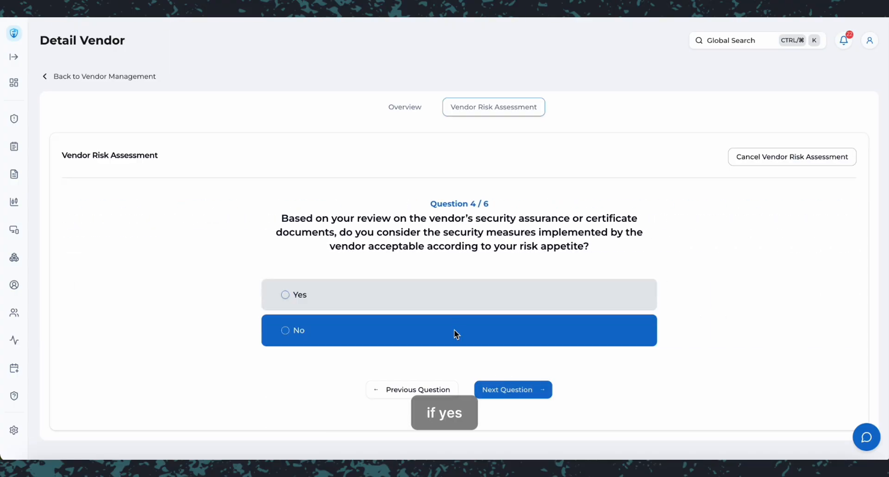
- Answer Yes to the vendor's security measures being acceptable and rate the residual risk MEDIUM
click(514, 390)
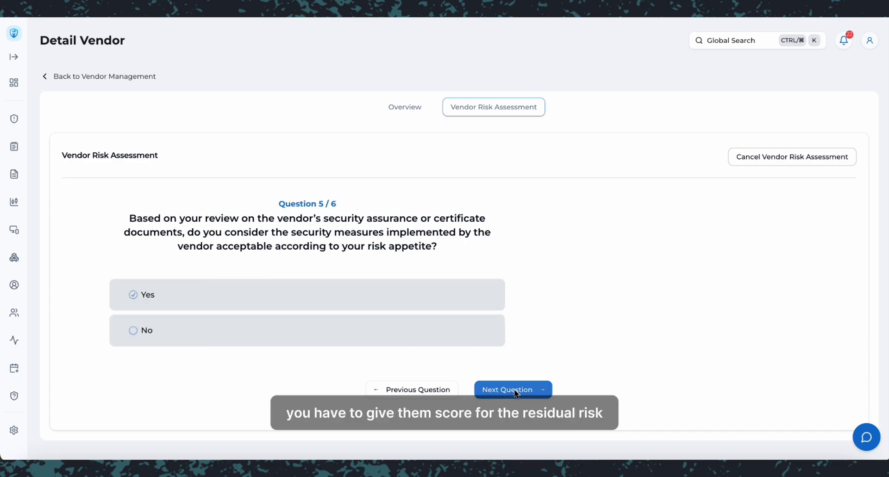
click(452, 300)
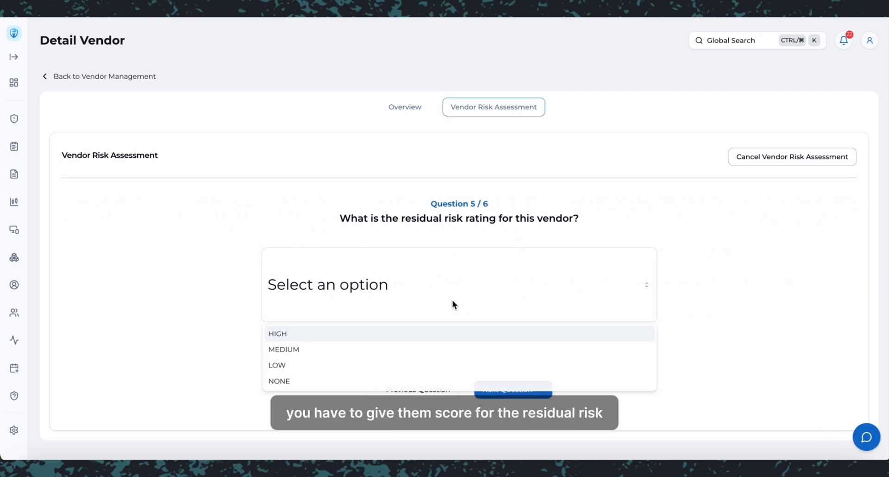
click(446, 352)
click(488, 384)
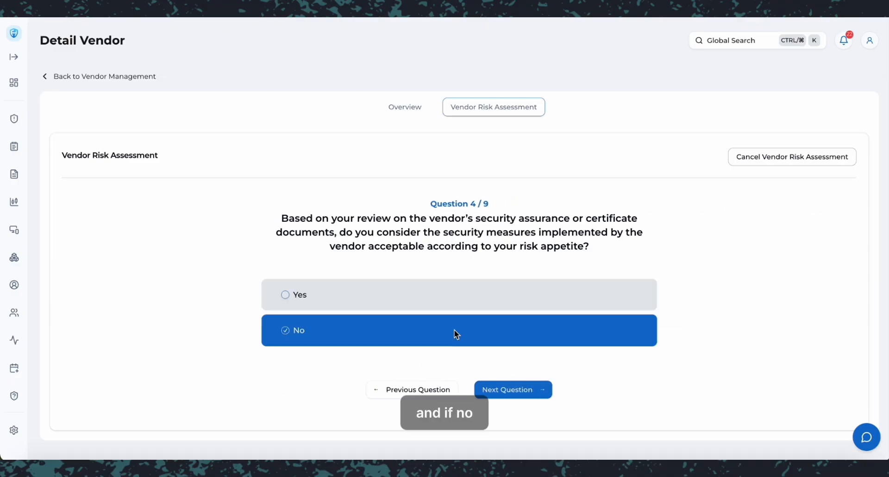
- Continue from the No answer past the risk treatment plan and responsible user questions, leaving both blank
click(493, 383)
click(461, 302)
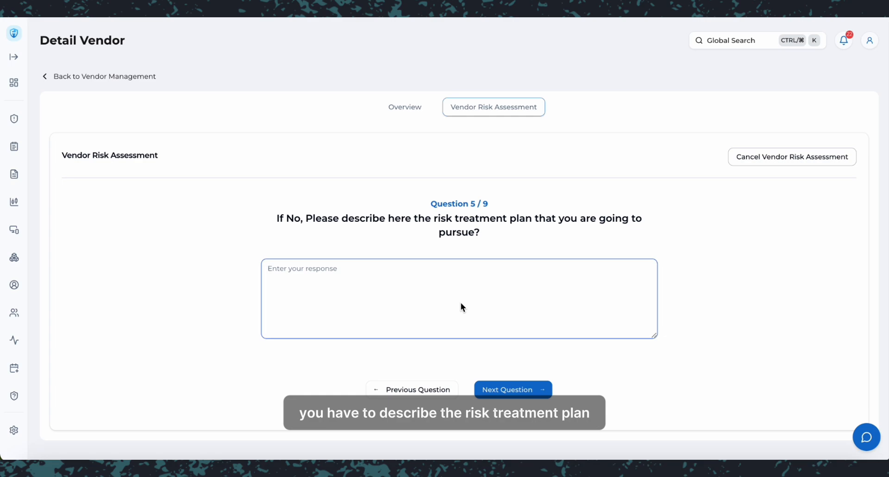
click(505, 389)
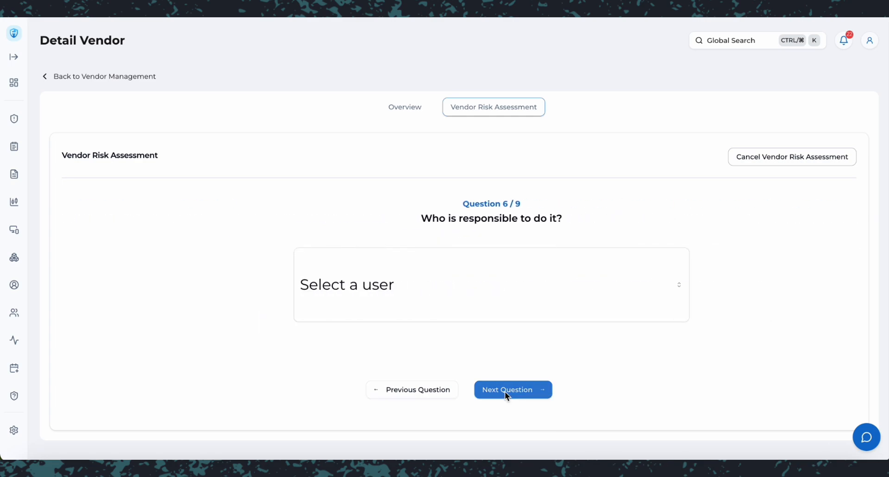
click(505, 391)
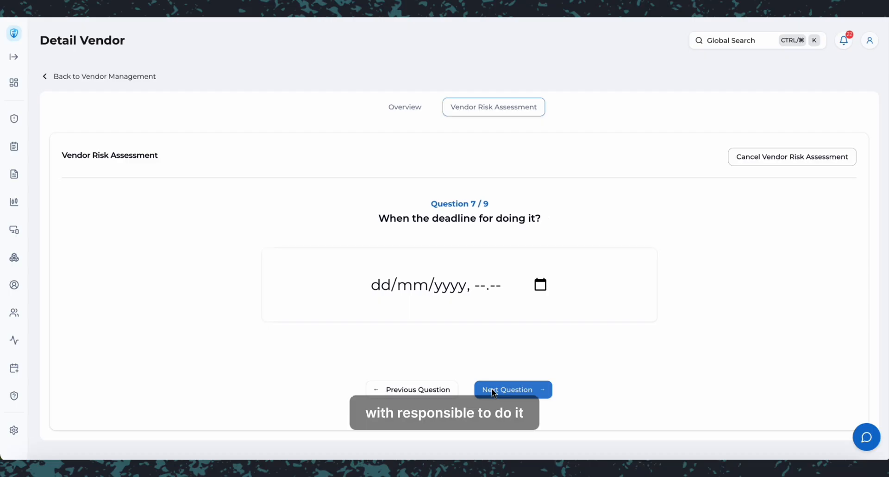
- Set the risk treatment deadline to 15/03/2025, 02.24 and continue to the residual risk rating question
click(536, 284)
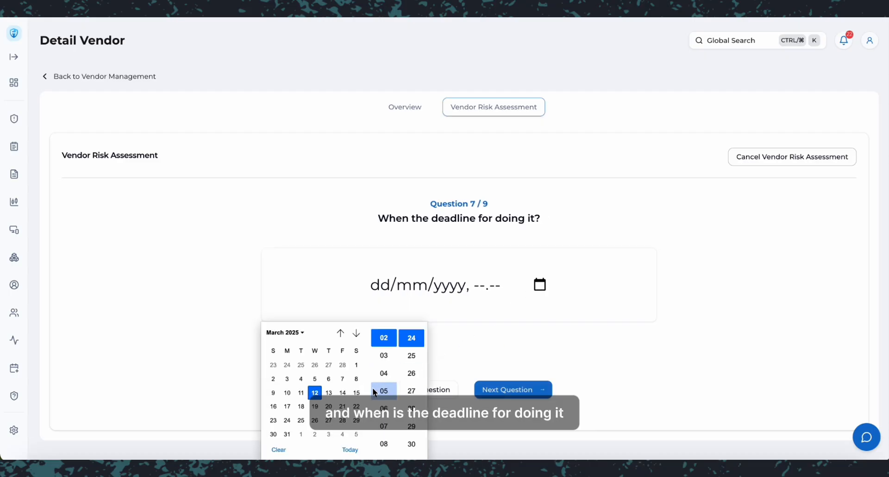
click(356, 393)
click(473, 343)
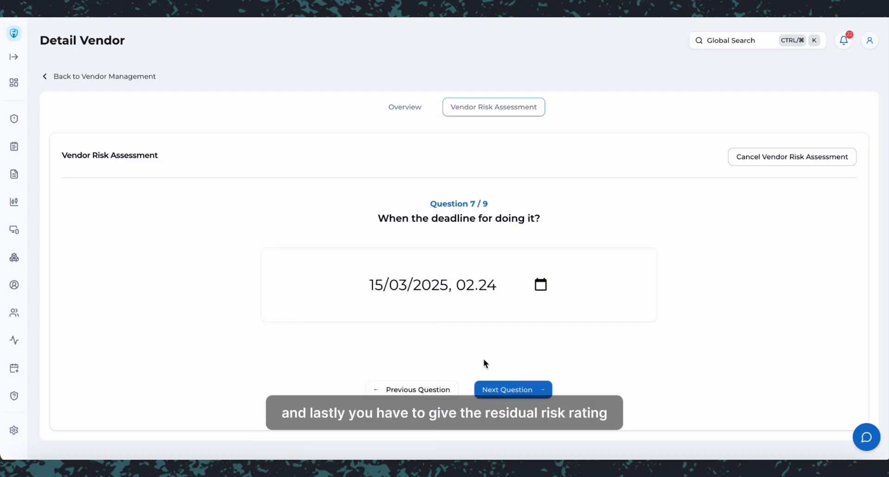
click(504, 386)
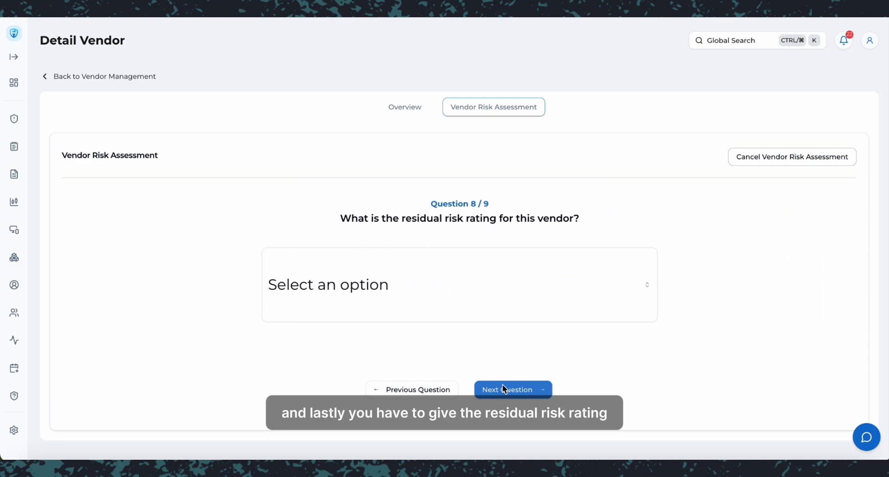
- Rate the vendor's residual risk HIGH and continue to the response field of the final question
click(438, 282)
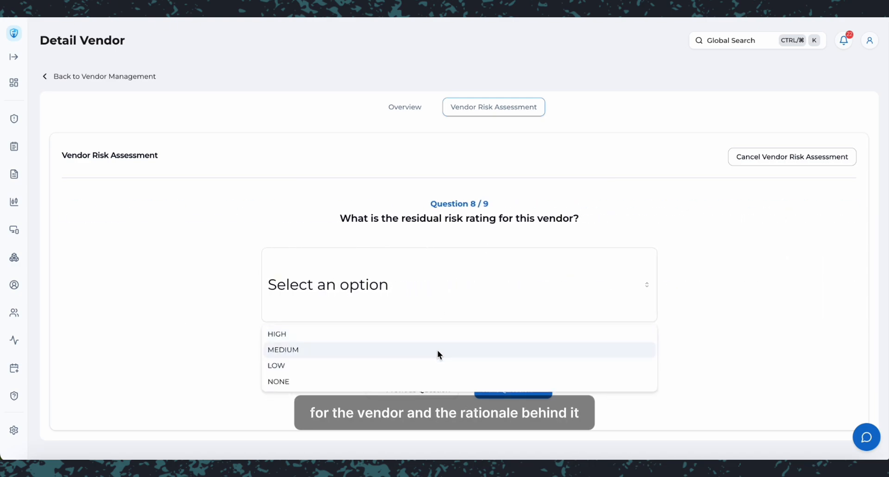
click(431, 337)
click(493, 387)
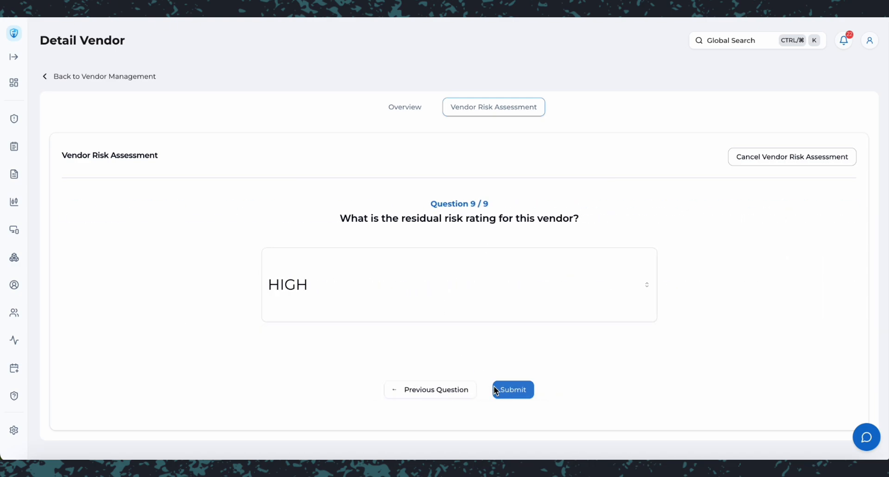
click(429, 291)
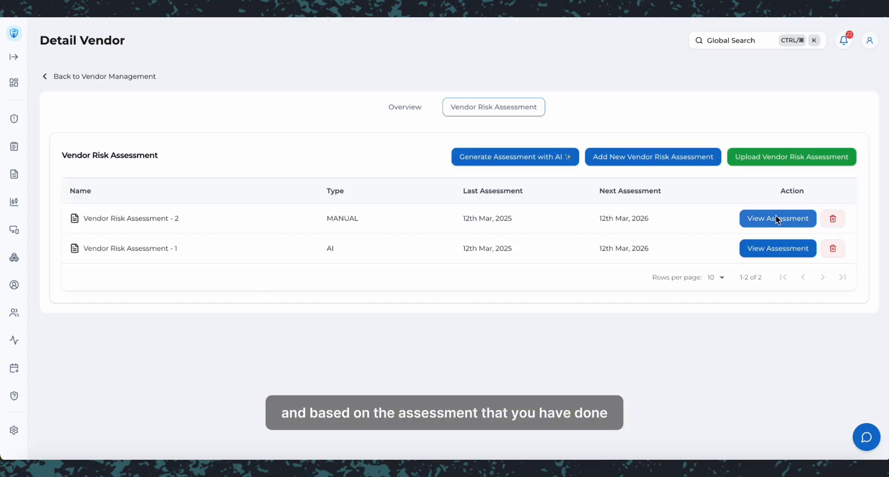
- View the completed manual assessment, Vendor Risk Assessment - 2, and close it
click(776, 216)
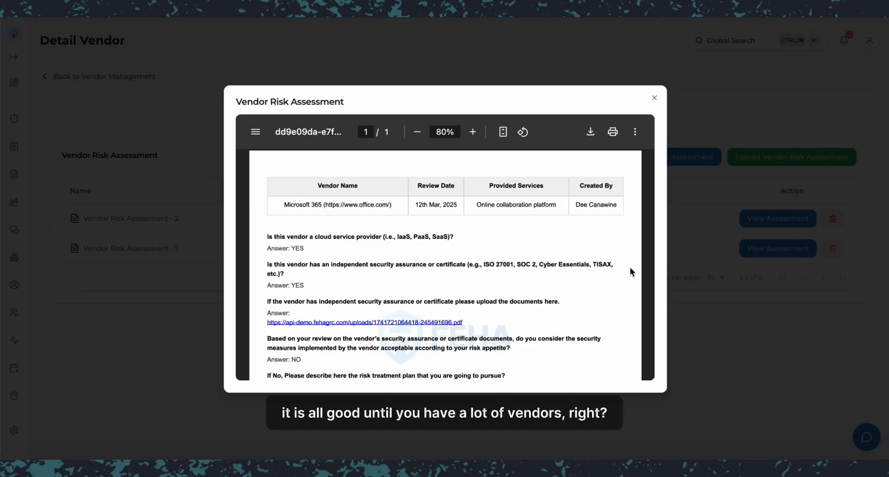
click(653, 98)
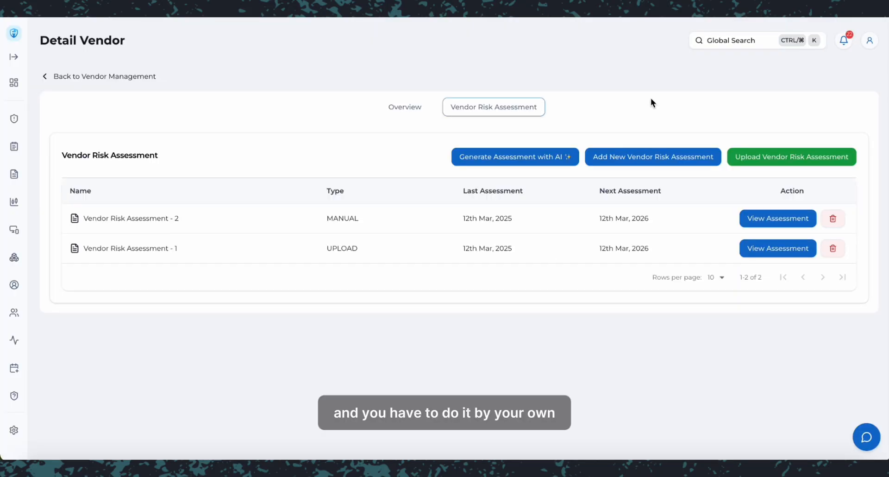
- Generate a Microsoft 365 vendor risk assessment with AI and open it for review
click(557, 163)
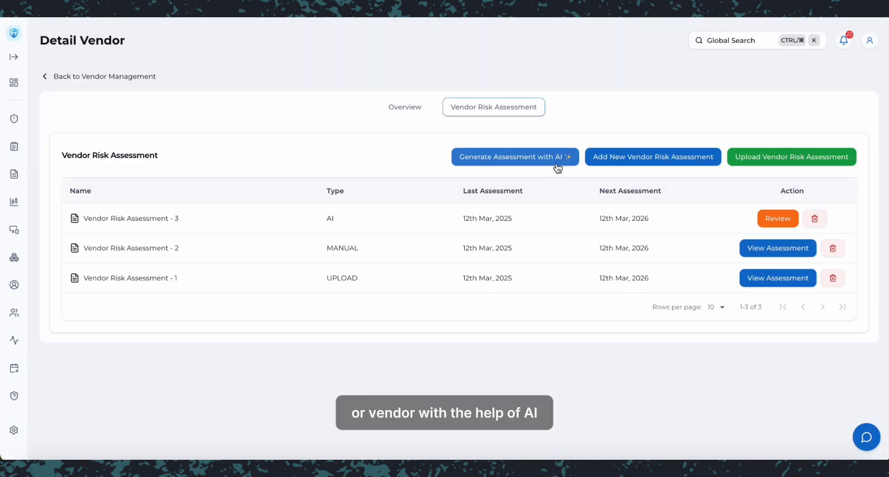
click(765, 219)
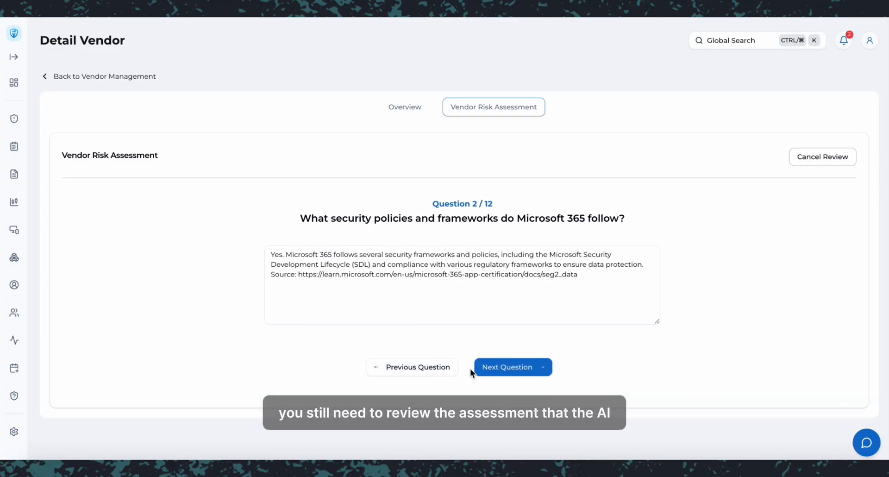
- Review the AI-generated answers about Microsoft 365's security one by one, up to the residual risk rating question
click(482, 368)
click(482, 368)
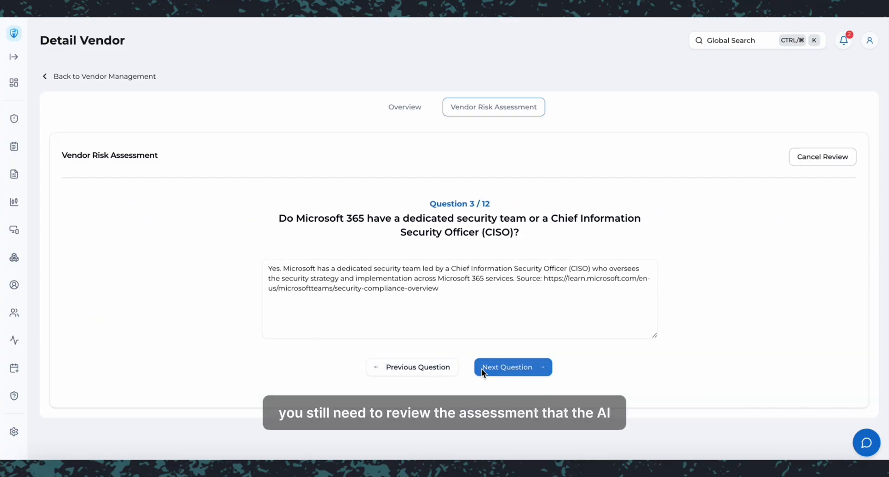
click(481, 368)
click(481, 368)
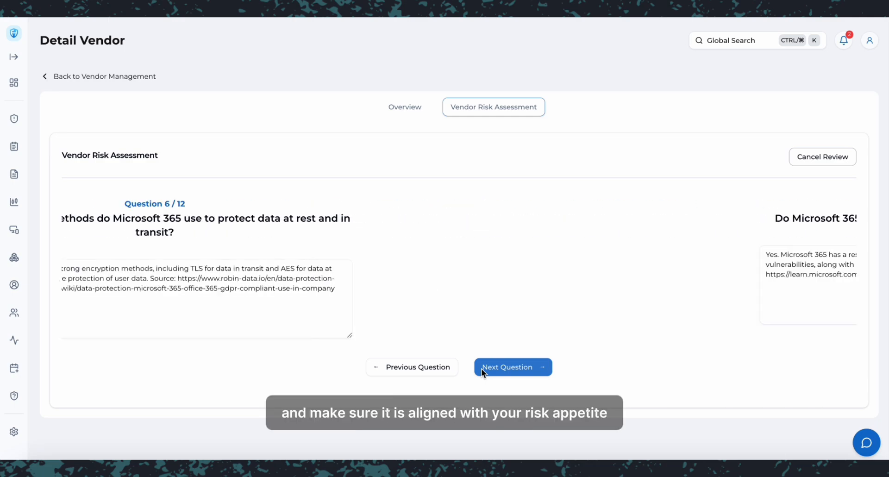
click(481, 368)
click(482, 368)
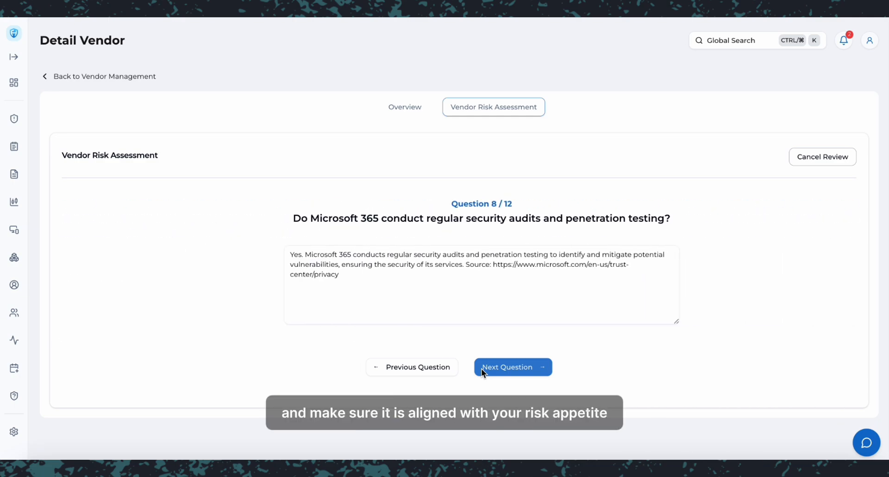
click(481, 368)
click(482, 368)
click(481, 368)
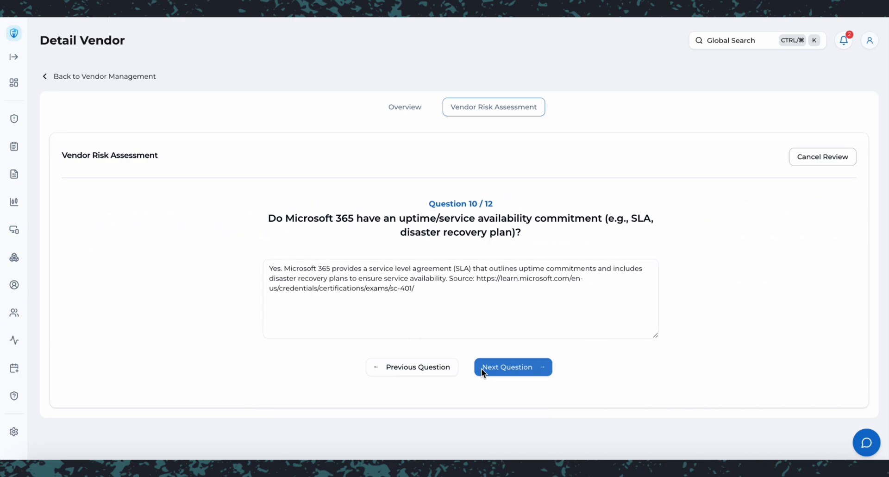
- Rate the residual risk MEDIUM with the rationale "test", submit the AI assessment review, and open the submitted assessment
click(433, 300)
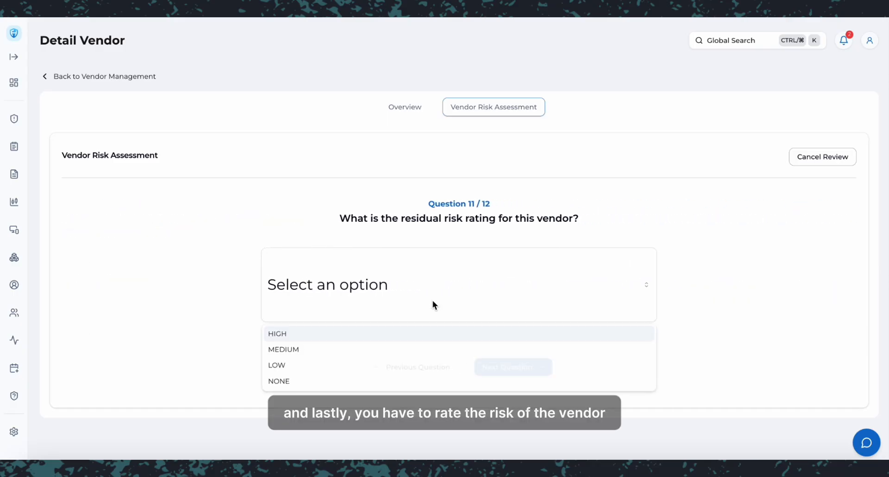
click(433, 350)
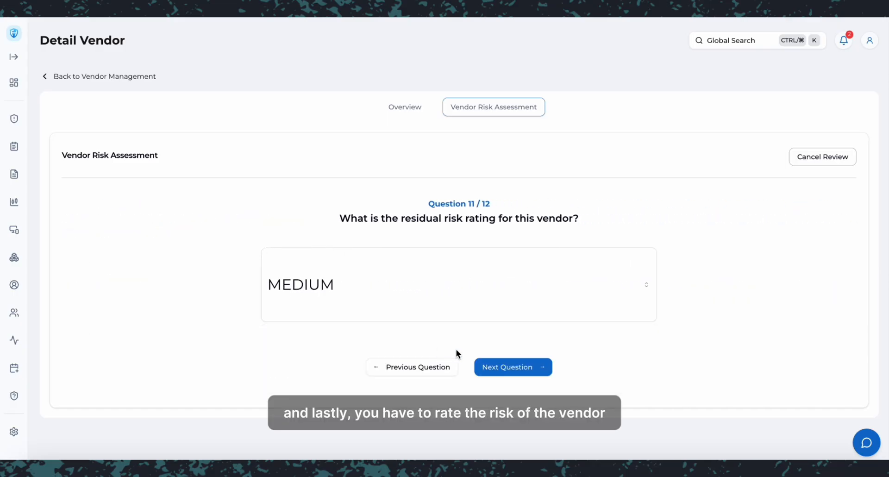
click(497, 365)
click(455, 294)
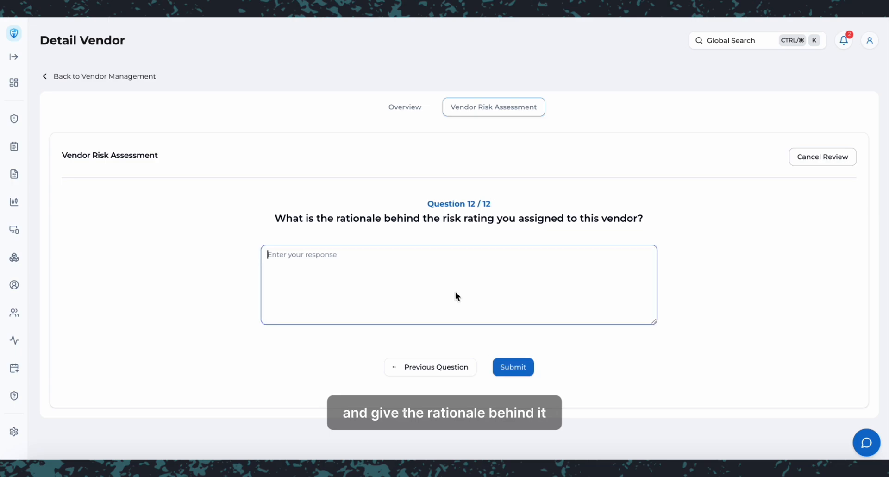
text(test)
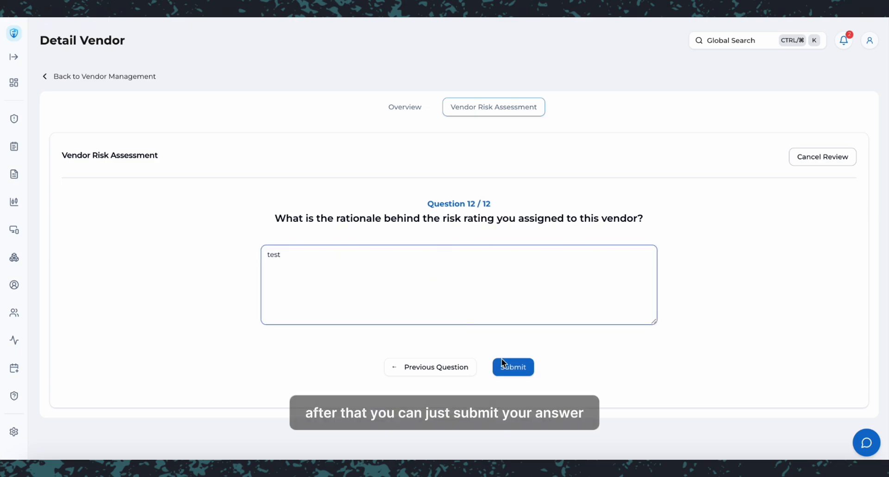
click(506, 364)
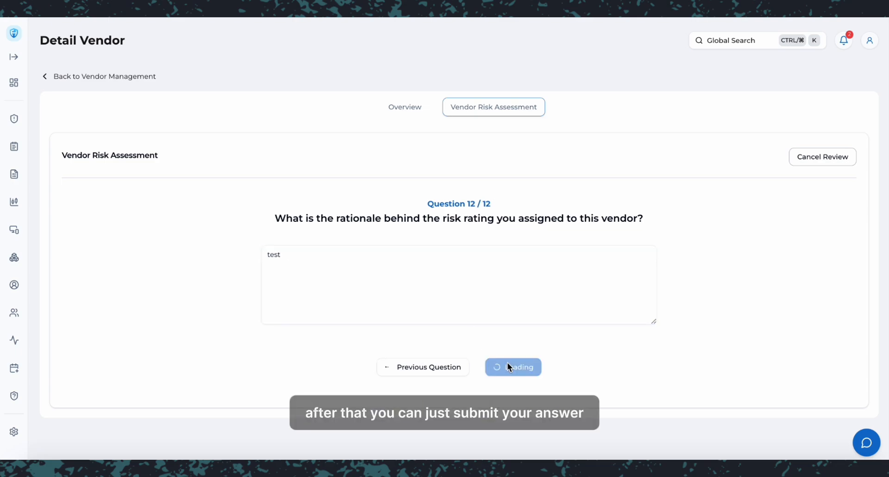
click(767, 223)
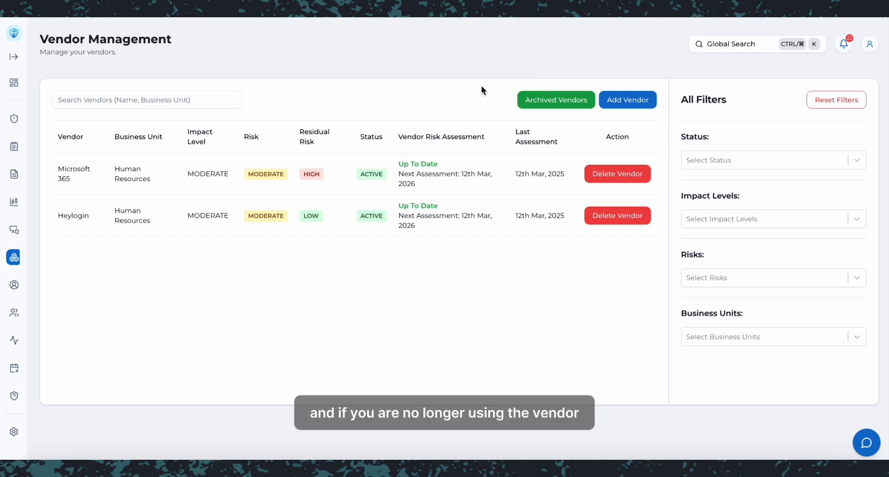
- Delete the Microsoft 365 vendor from the vendor list and confirm the deletion
click(605, 177)
click(550, 259)
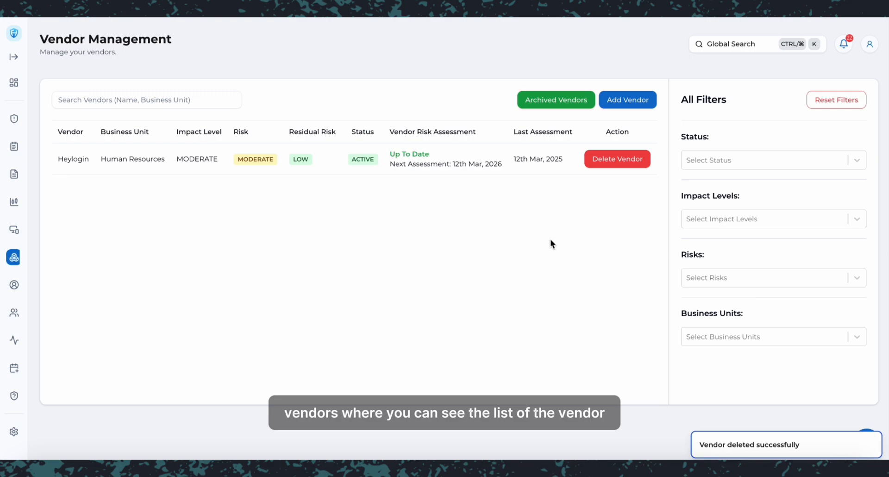
- Restore Microsoft 365 from the archived vendors and return to the main vendor list
click(551, 101)
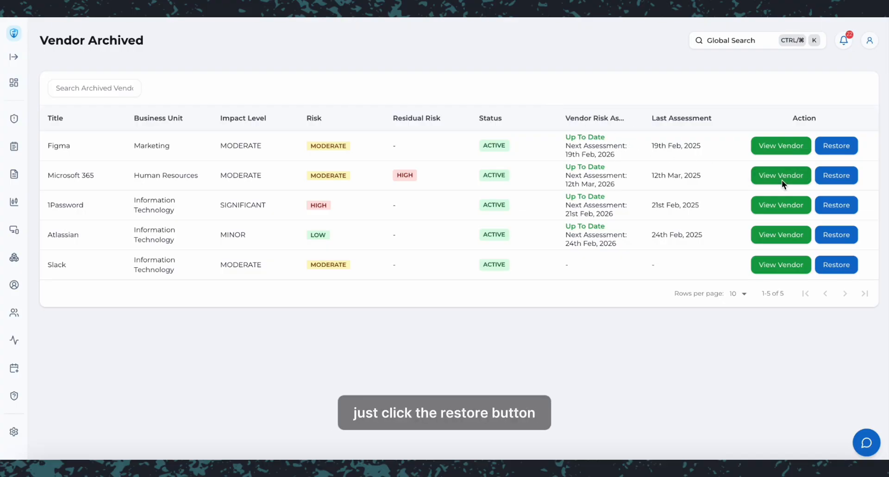
click(828, 184)
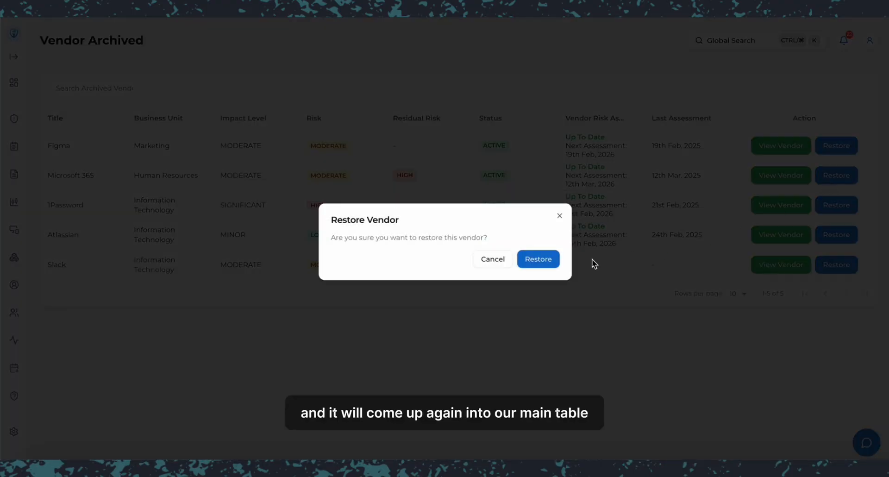
click(552, 260)
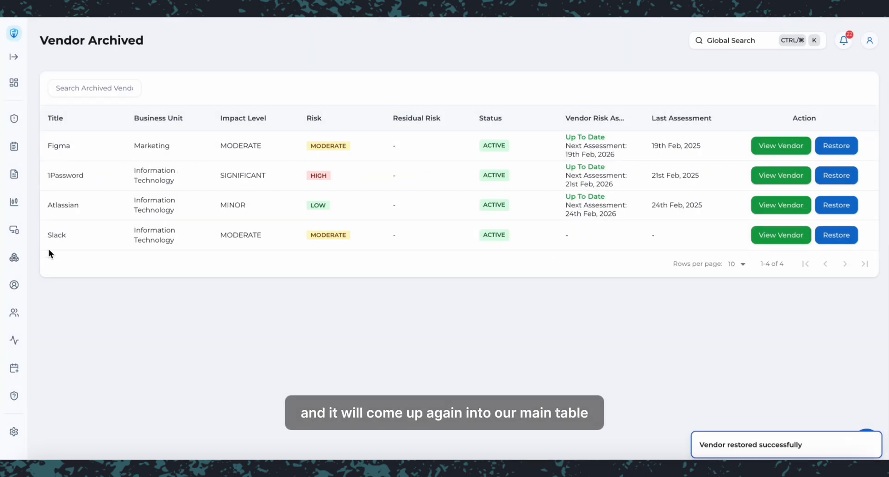
click(14, 258)
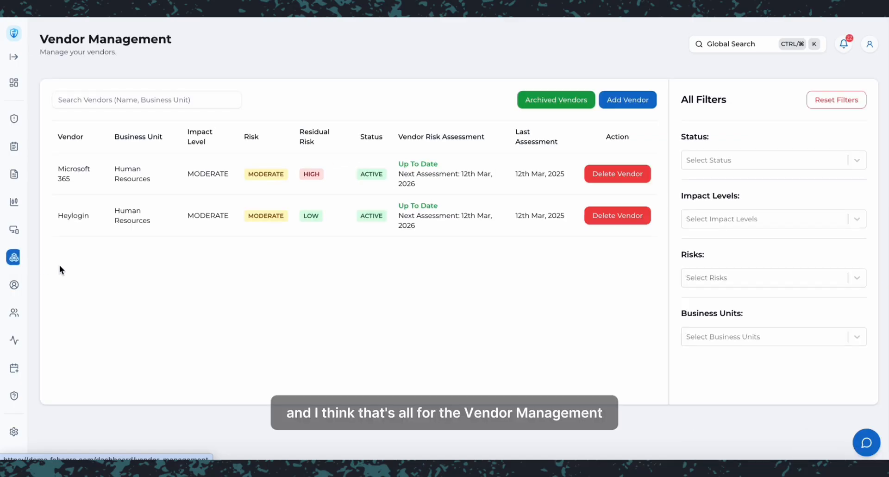